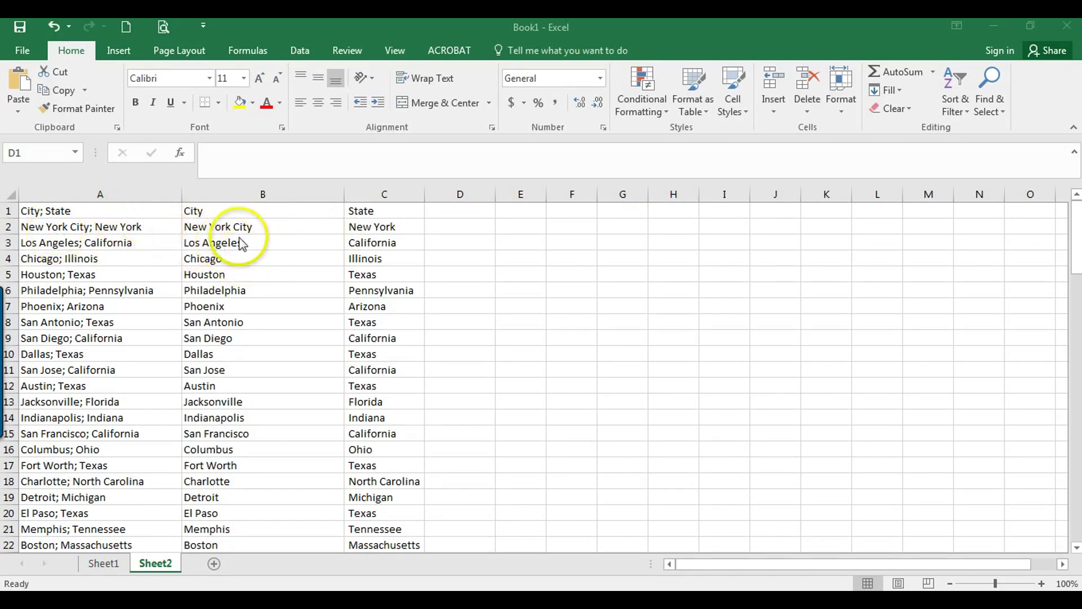
Inspect cell C2 to confirm the leading space before New York, then move to helper cell D1
{"action": "left_click", "coordinate": [358, 226]}
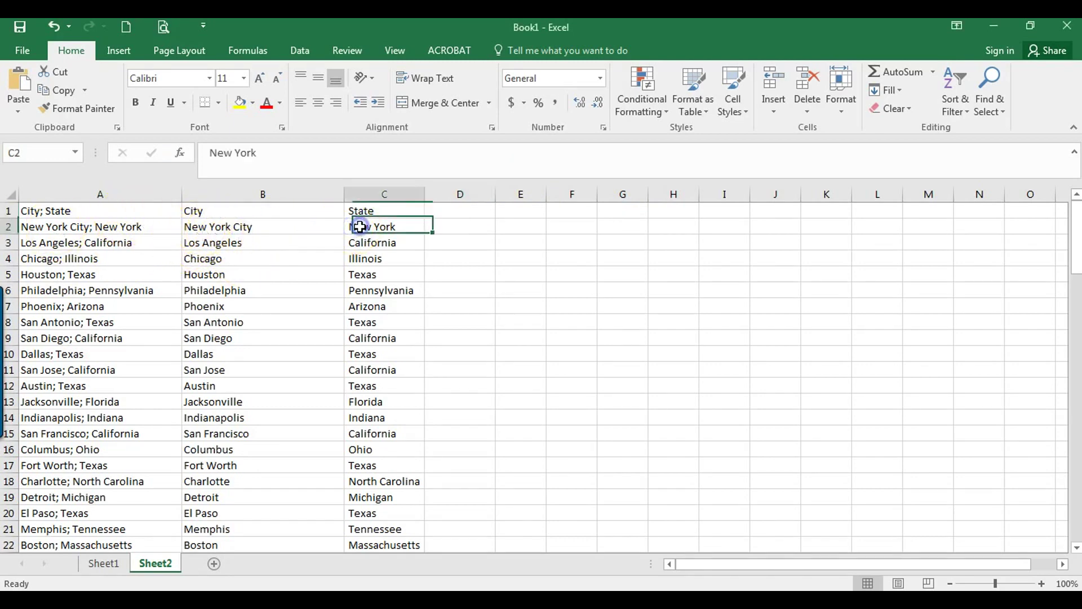
{"action": "left_click", "coordinate": [201, 151]}
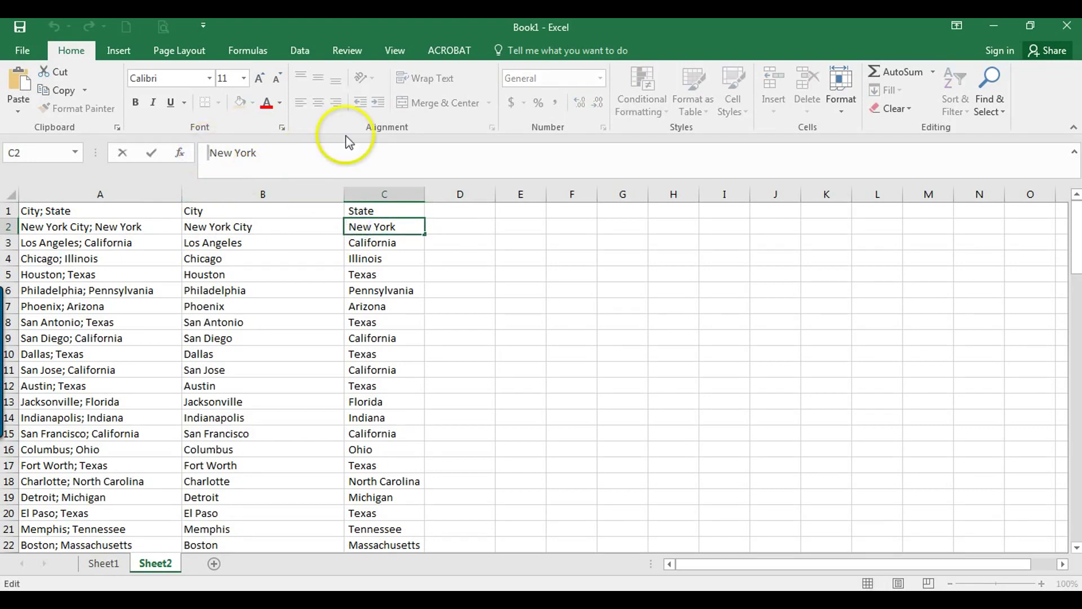
{"action": "key", "text": "Escape"}
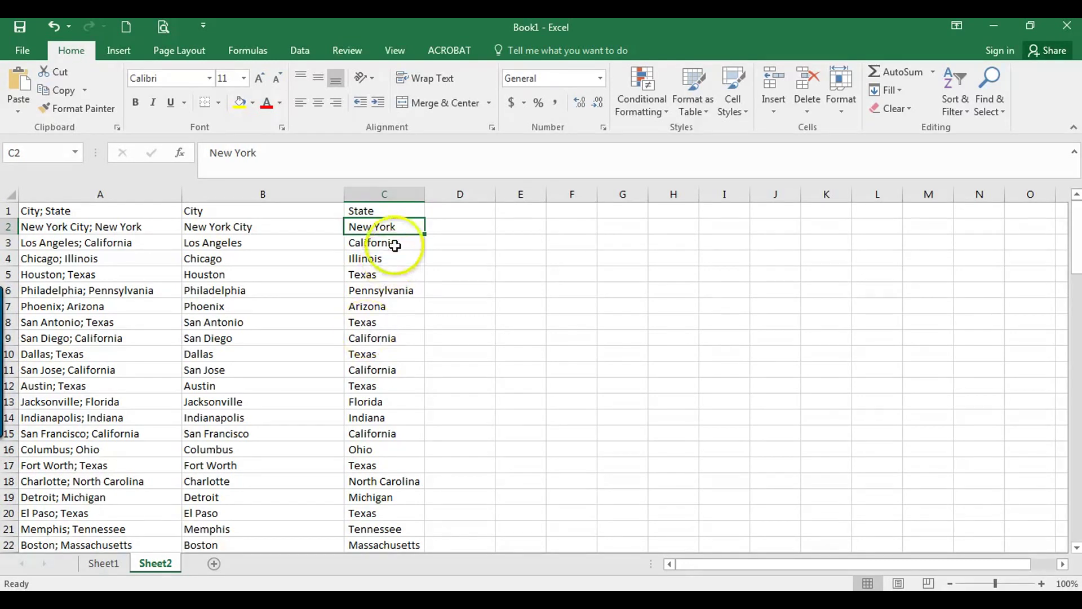
{"action": "left_click", "coordinate": [446, 213]}
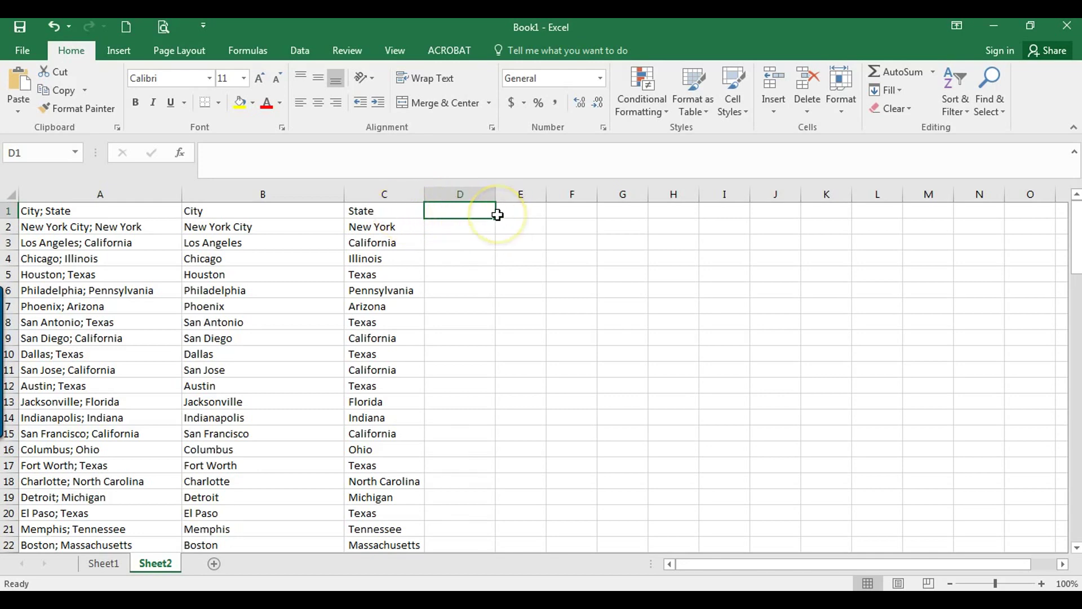
{"action": "left_click_drag", "start_coordinate": [497, 216], "coordinate": [508, 211]}
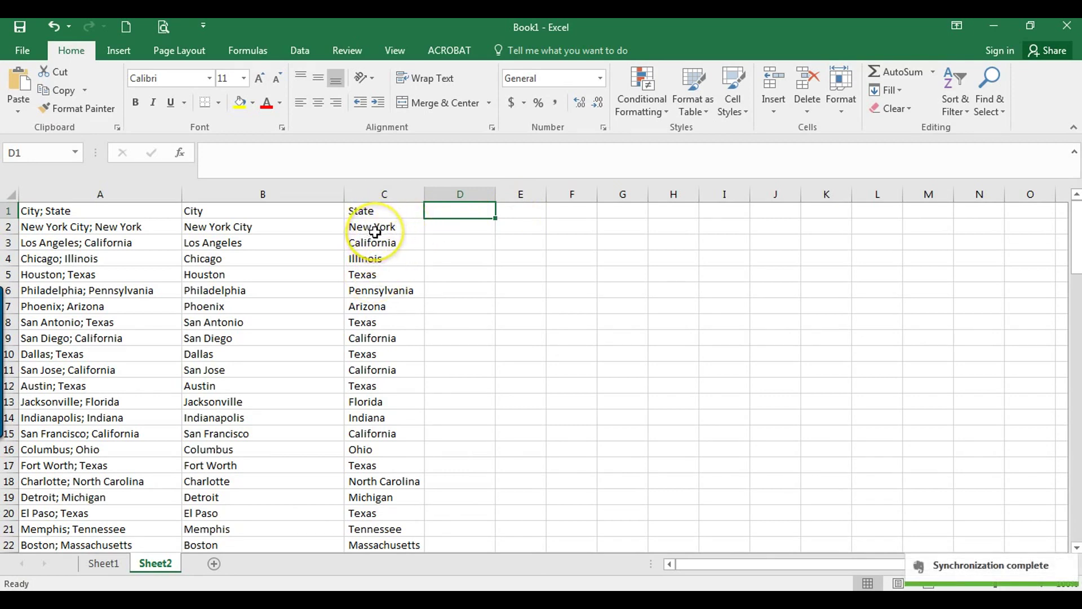
Replace every space in column C with nothing, making 109 replacements
{"action": "left_click", "coordinate": [380, 191]}
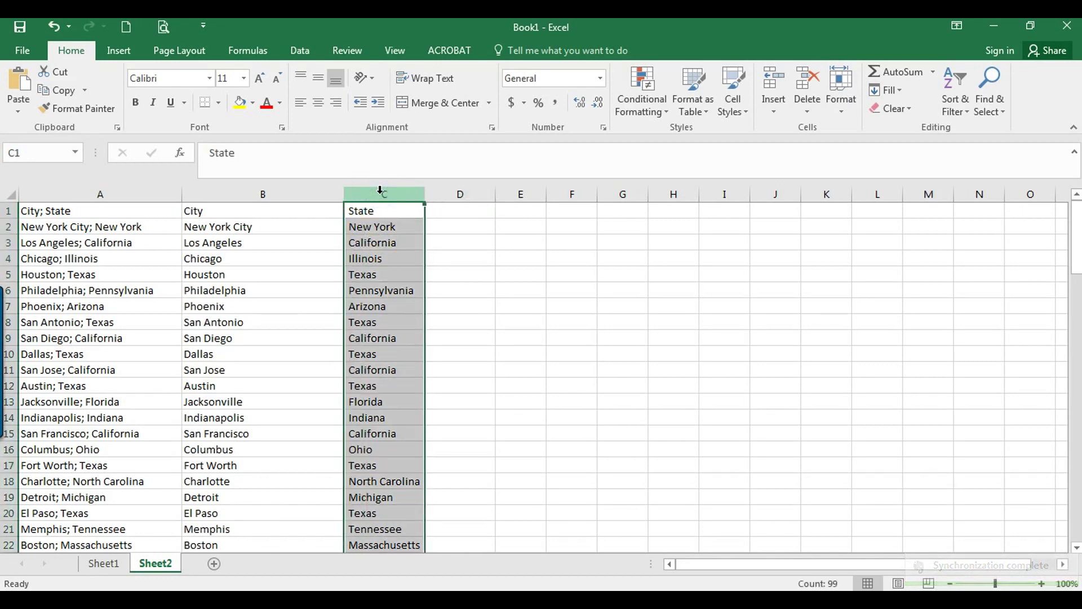
{"action": "key", "text": "ctrl+h"}
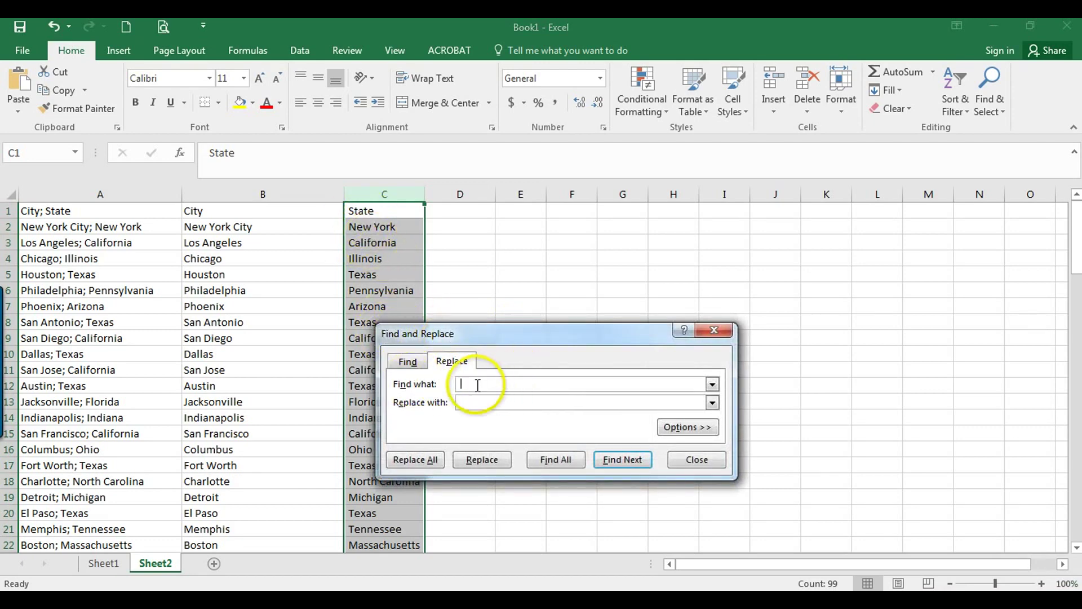
{"action": "left_click", "coordinate": [469, 402]}
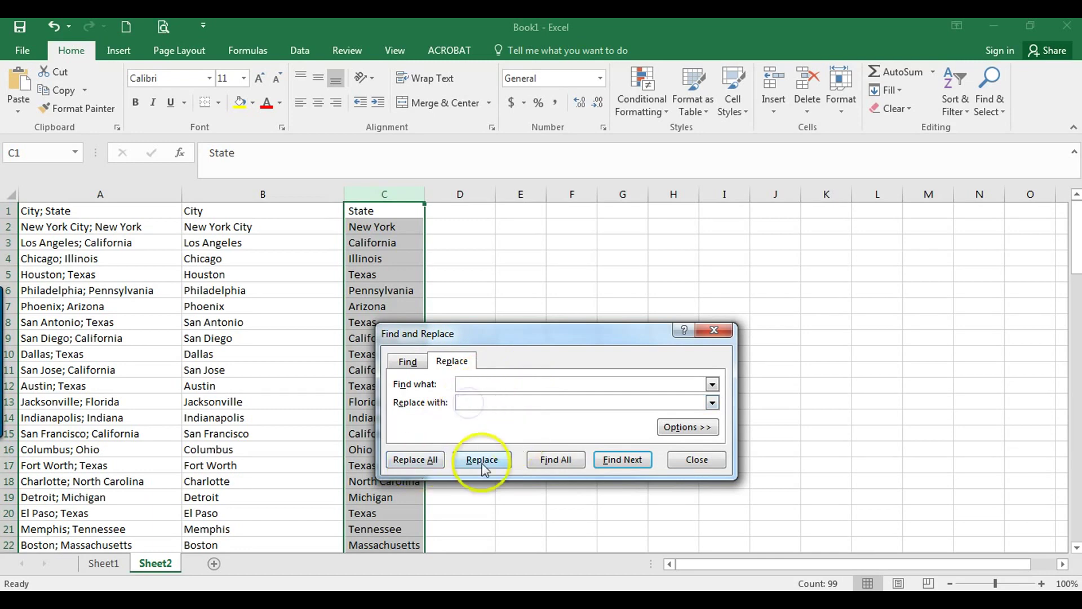
{"action": "left_click", "coordinate": [418, 459]}
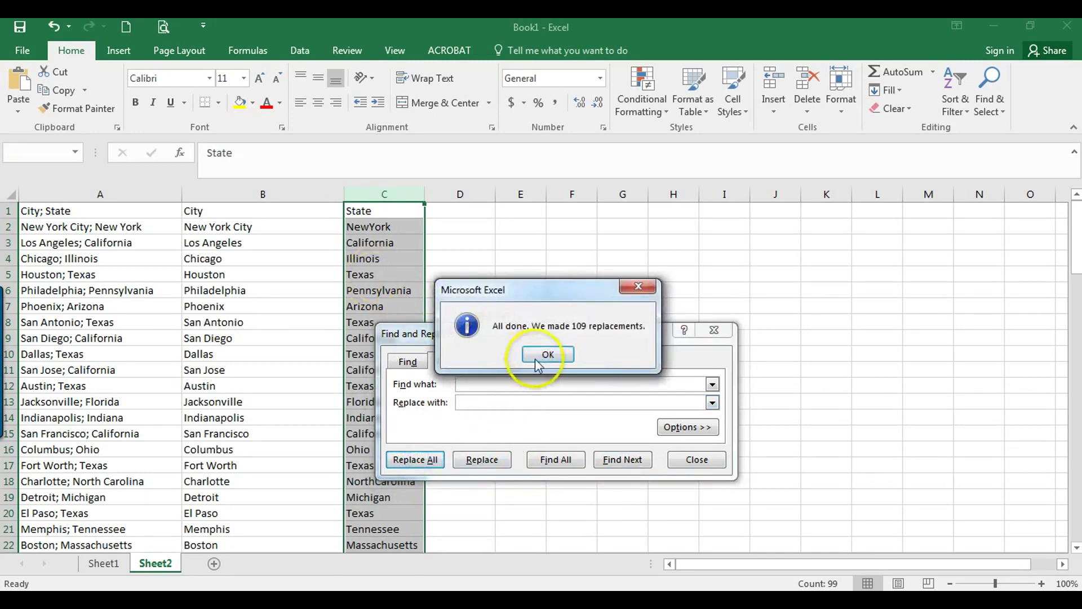
{"action": "left_click", "coordinate": [535, 359]}
{"action": "left_click", "coordinate": [699, 462]}
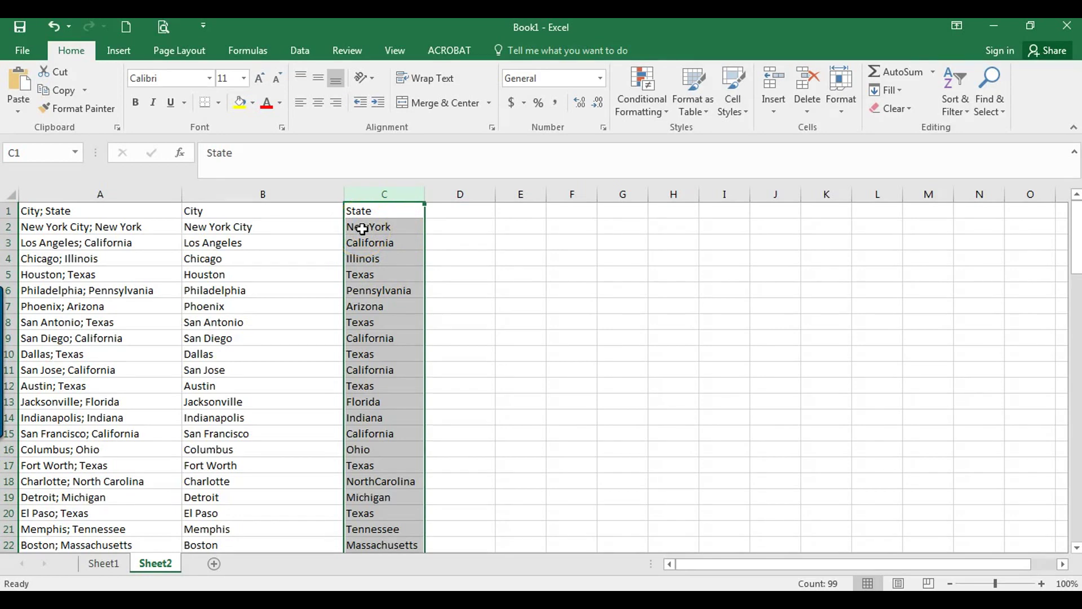
Undo the space removal, select D1, and browse the Text functions list for TRIM
{"action": "key", "text": "ctrl+z"}
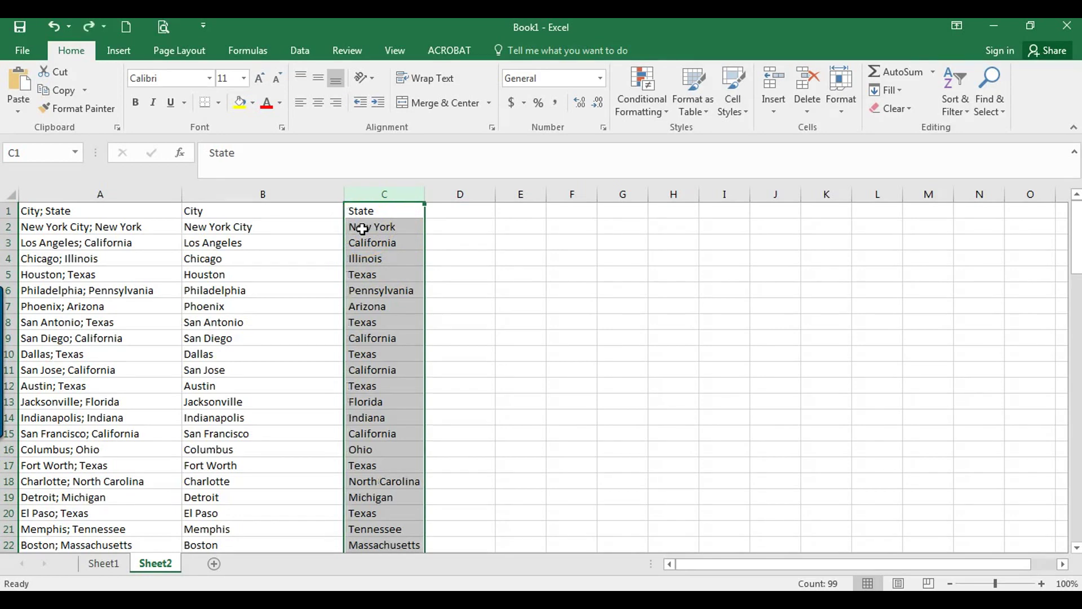
{"action": "left_click", "coordinate": [440, 211]}
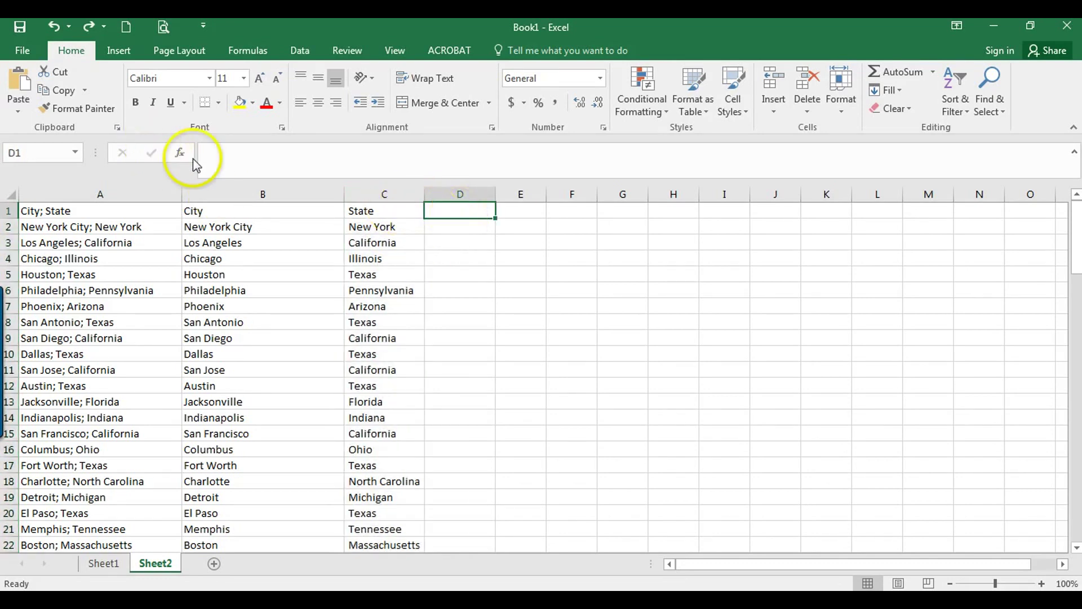
{"action": "left_click", "coordinate": [257, 49]}
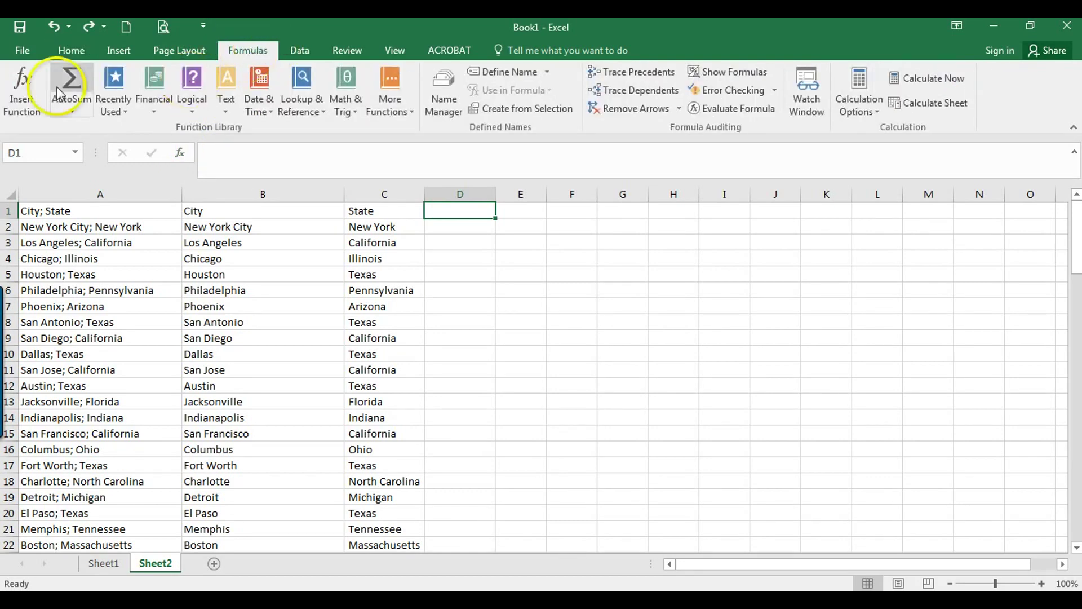
{"action": "left_click", "coordinate": [226, 112]}
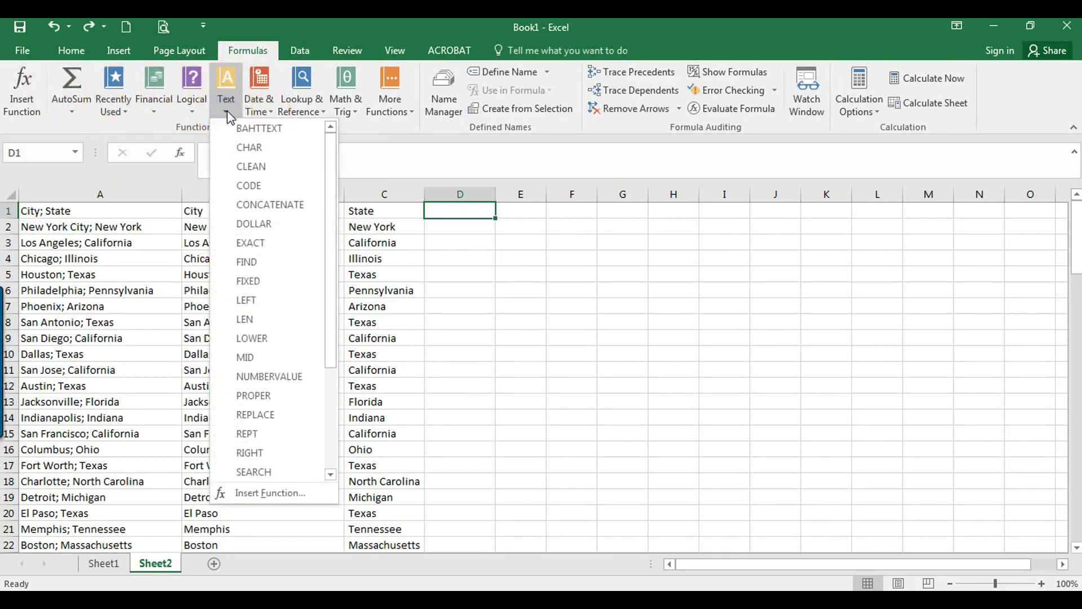
{"action": "scroll", "coordinate": [242, 196], "scroll_direction": "down", "scroll_amount": 3}
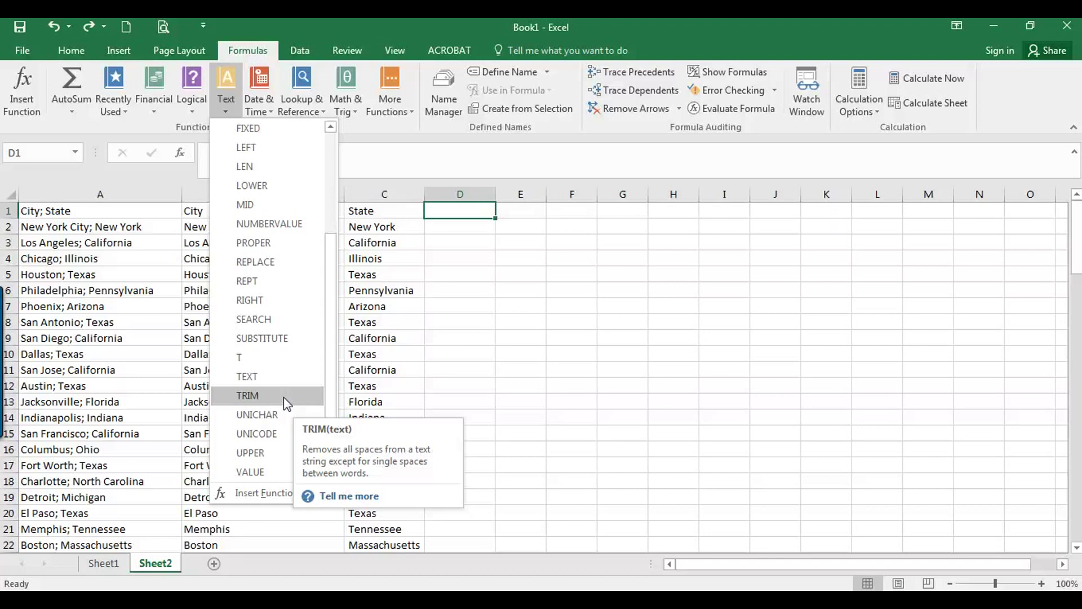
Enter =TRIM(C1) in D1 so it returns 'State' without the leading space
{"action": "left_click", "coordinate": [234, 395]}
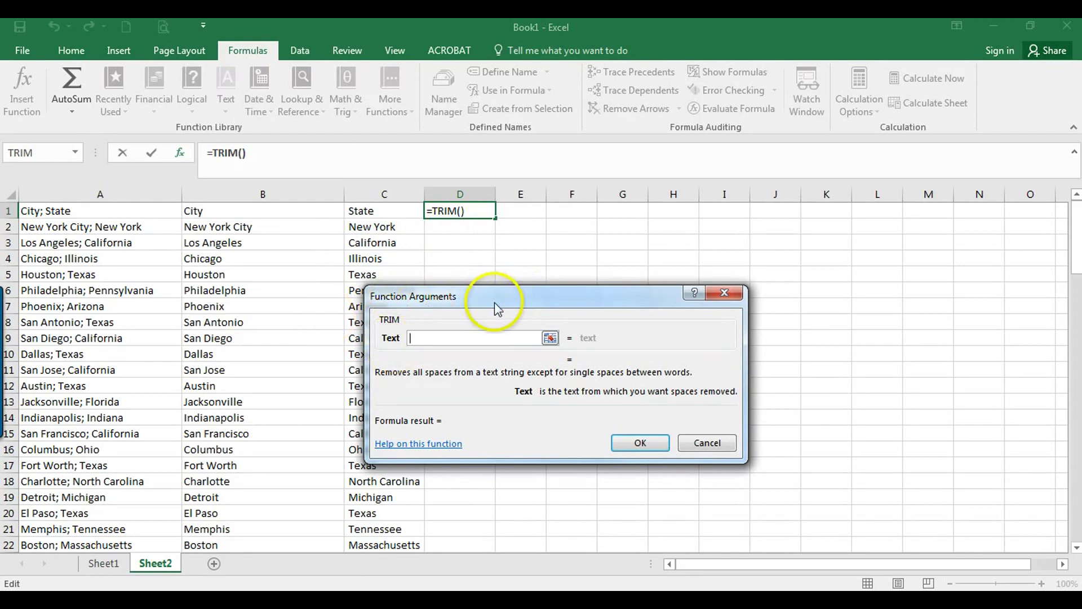
{"action": "left_click", "coordinate": [463, 303]}
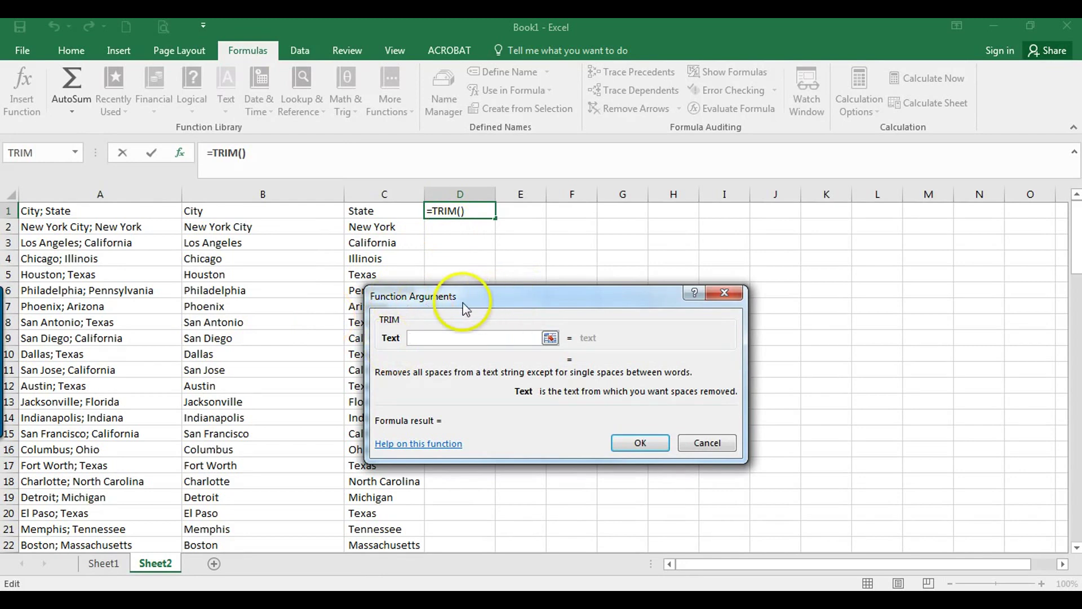
{"action": "left_click", "coordinate": [390, 209]}
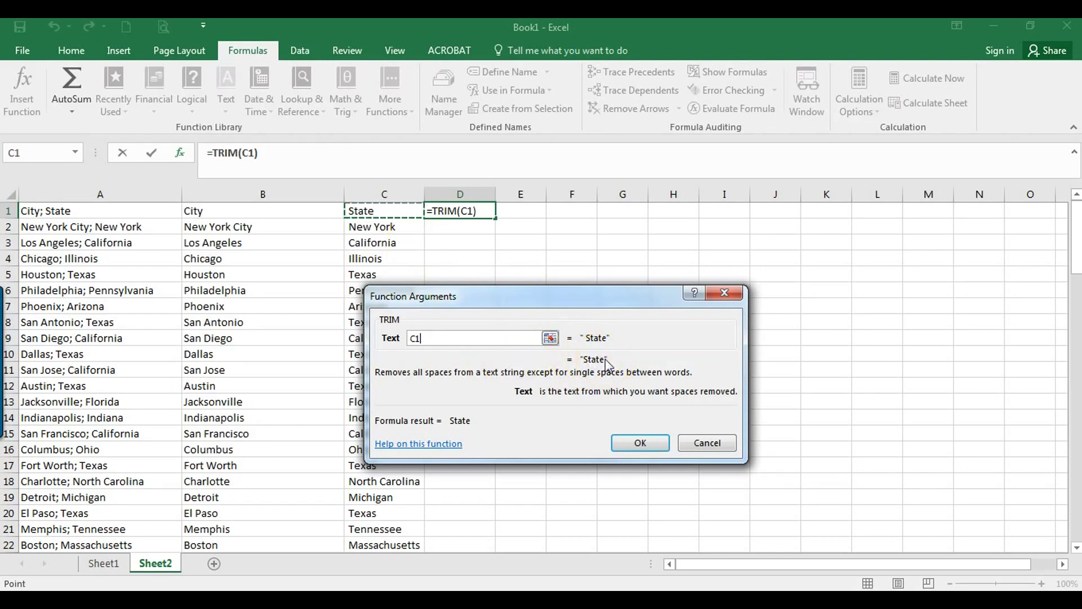
{"action": "left_click", "coordinate": [640, 442]}
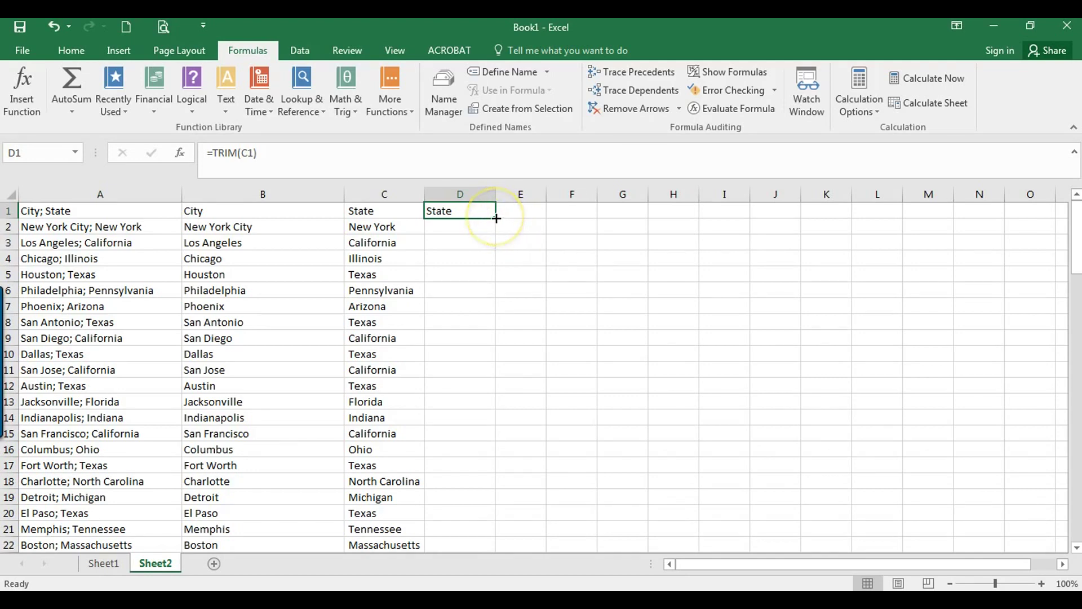
Fill D1's TRIM formula down to D101 and split 'Gilbert town, Arizona' so Arizona goes in C98
{"action": "left_click_drag", "start_coordinate": [496, 218], "coordinate": [496, 218]}
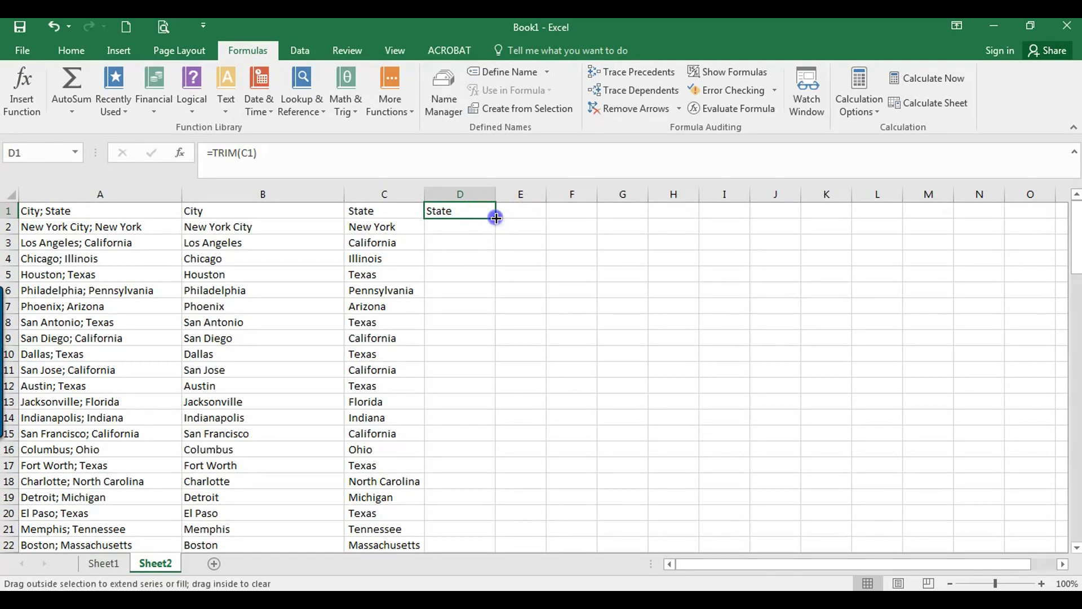
{"action": "left_click_drag", "start_coordinate": [496, 218], "coordinate": [507, 511]}
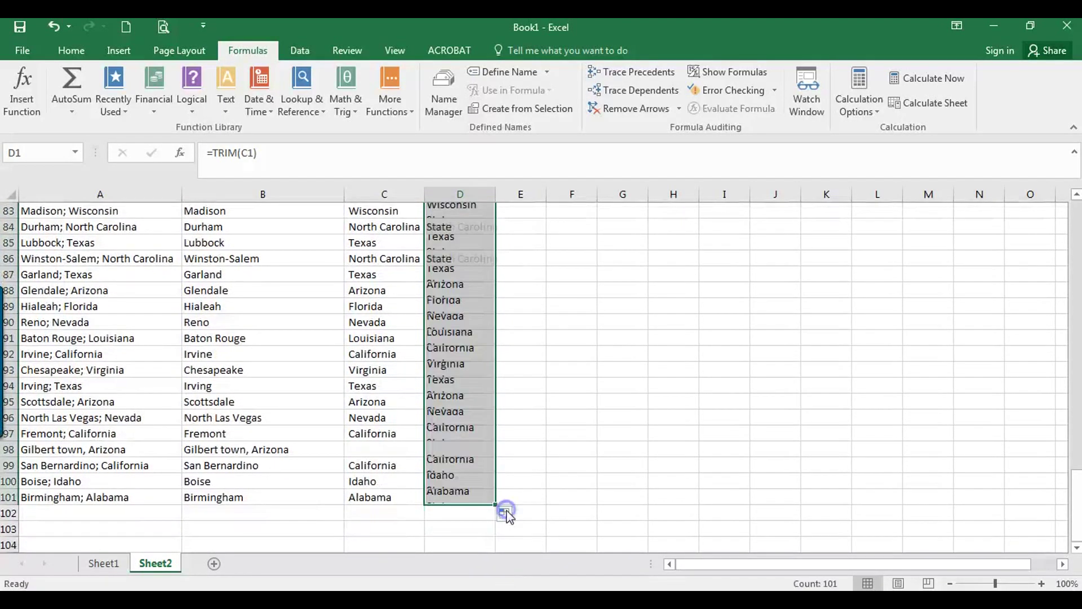
{"action": "left_click", "coordinate": [252, 451]}
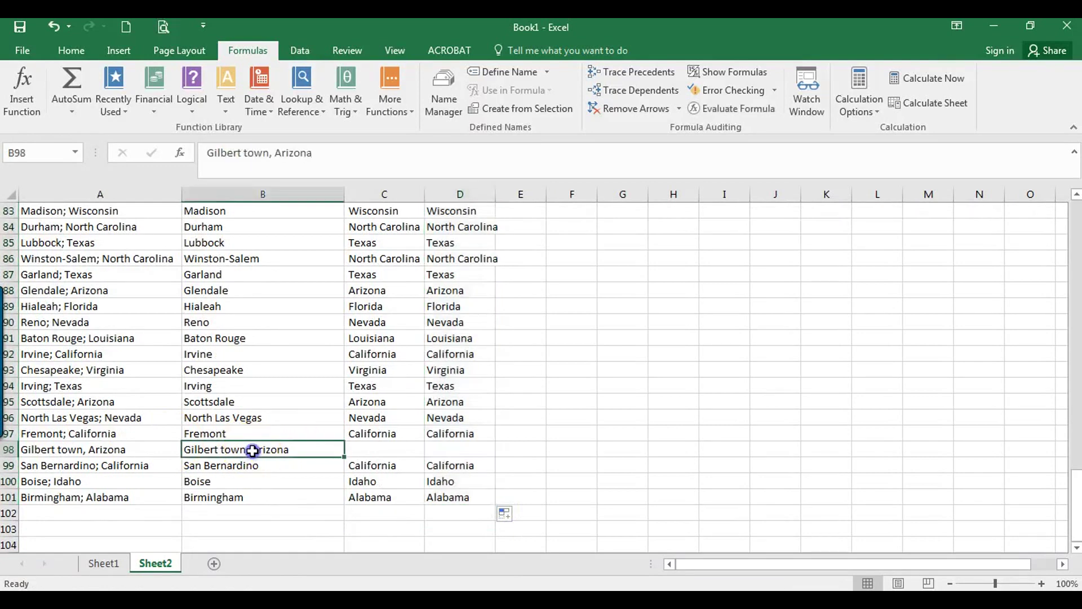
{"action": "double_click", "coordinate": [252, 450]}
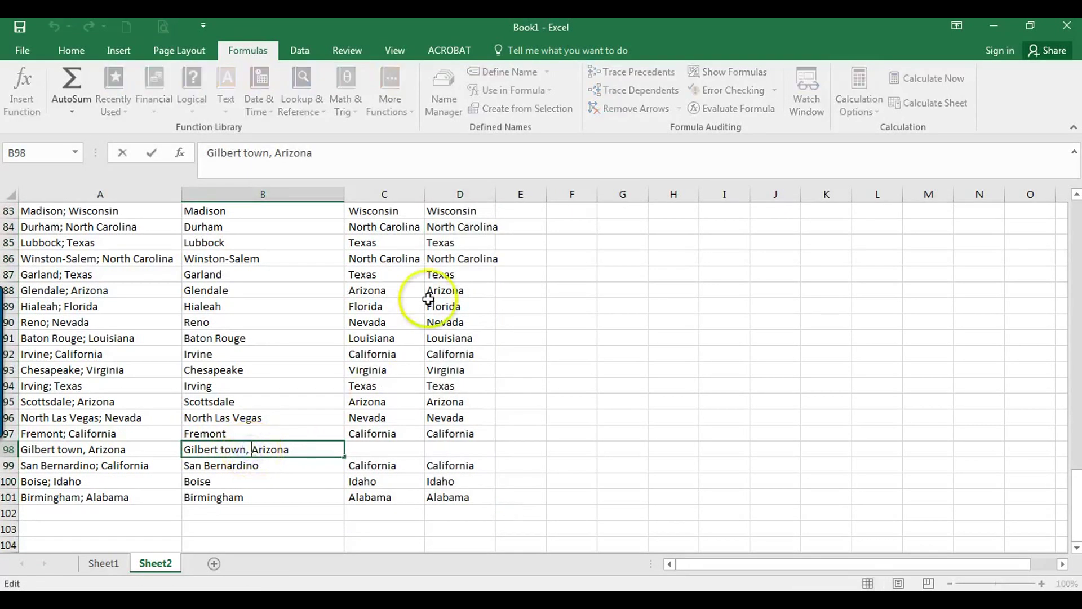
{"action": "key", "text": "BackSpace"}
{"action": "key", "text": "BackSpace"}
{"action": "key", "text": "Tab"}
{"action": "key", "text": "ctrl+v"}
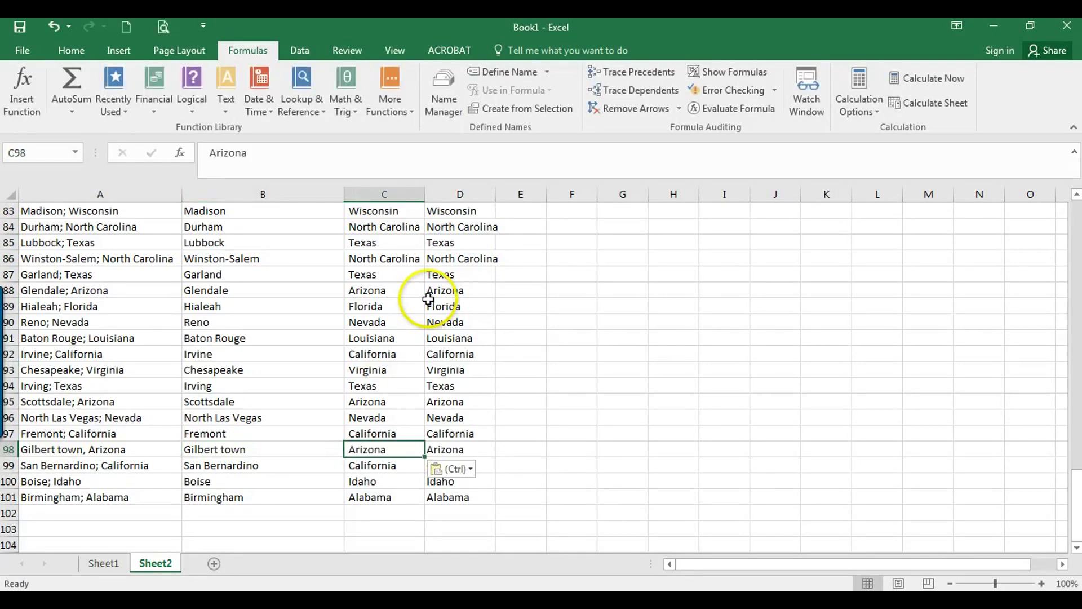
{"action": "key", "text": "Right"}
{"action": "scroll", "coordinate": [429, 338], "scroll_direction": "up", "scroll_amount": 10}
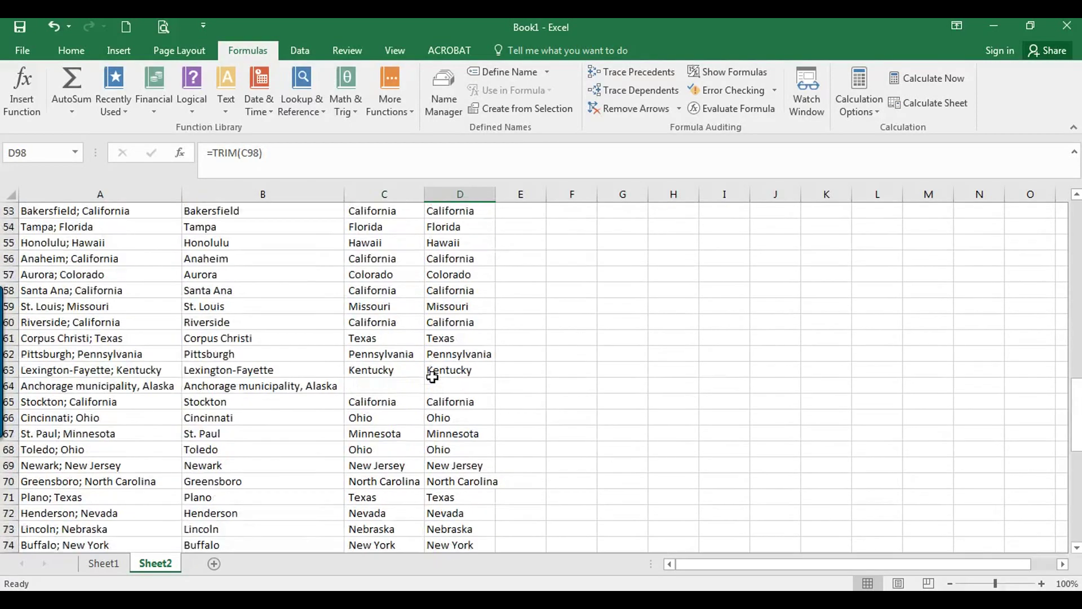
{"action": "scroll", "coordinate": [432, 377], "scroll_direction": "up", "scroll_amount": 17}
Widen column D to fit the longer state names and check D2's formula
{"action": "left_click", "coordinate": [536, 237]}
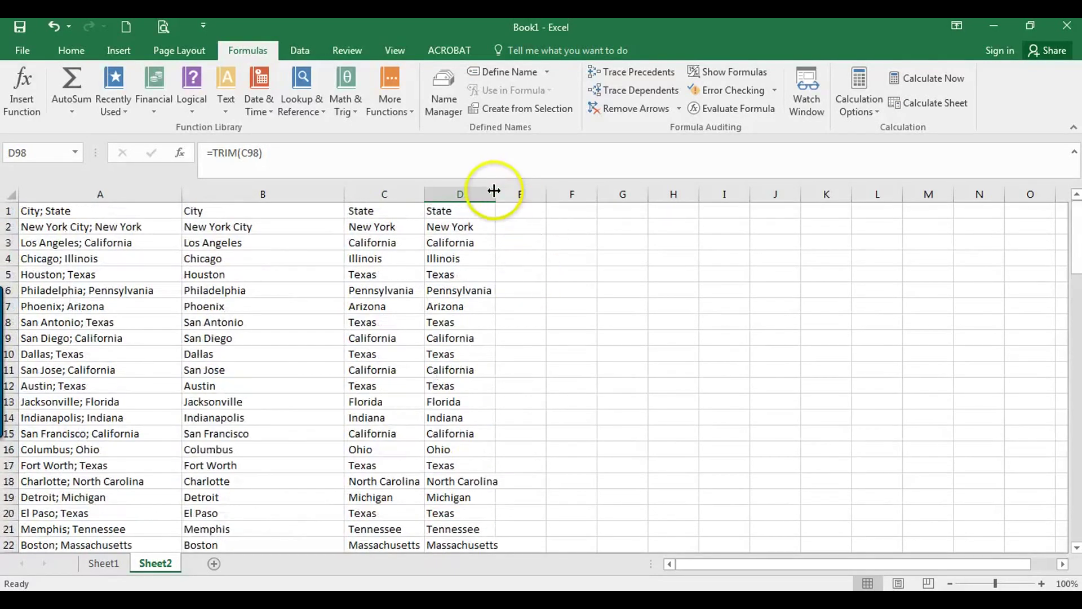
{"action": "left_click_drag", "start_coordinate": [494, 191], "coordinate": [502, 190]}
{"action": "left_click", "coordinate": [458, 226]}
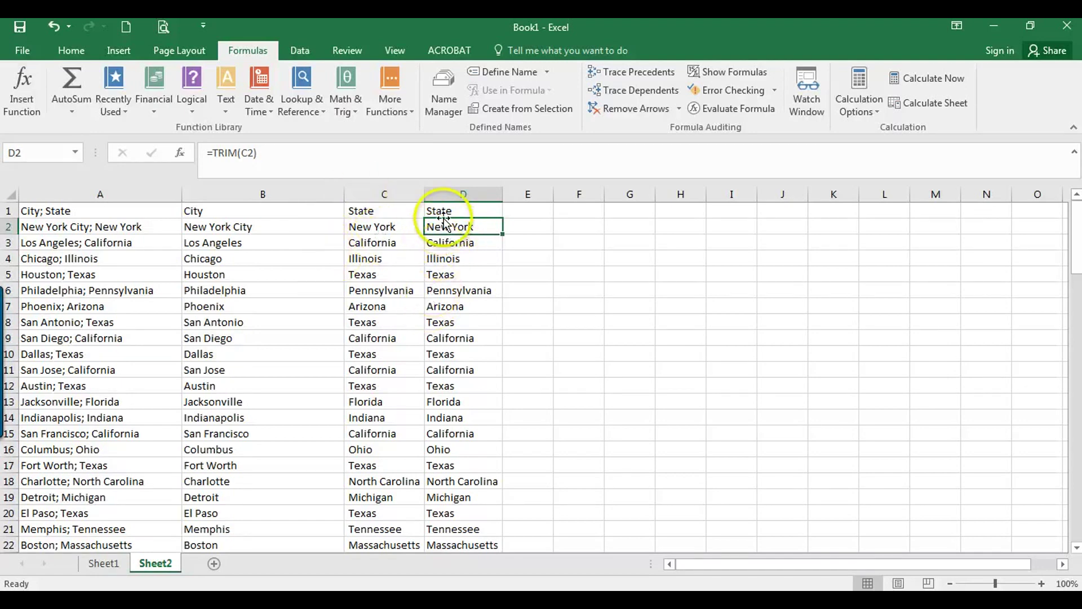
Copy column D and select column C for pasting the trimmed results as values
{"action": "left_click", "coordinate": [458, 192]}
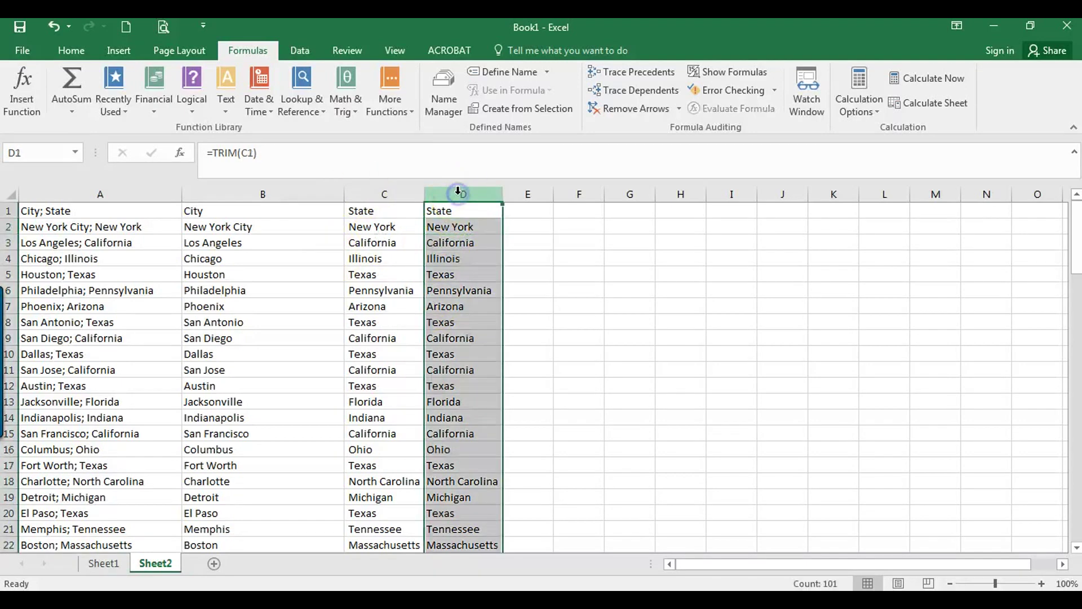
{"action": "key", "text": "ctrl+c"}
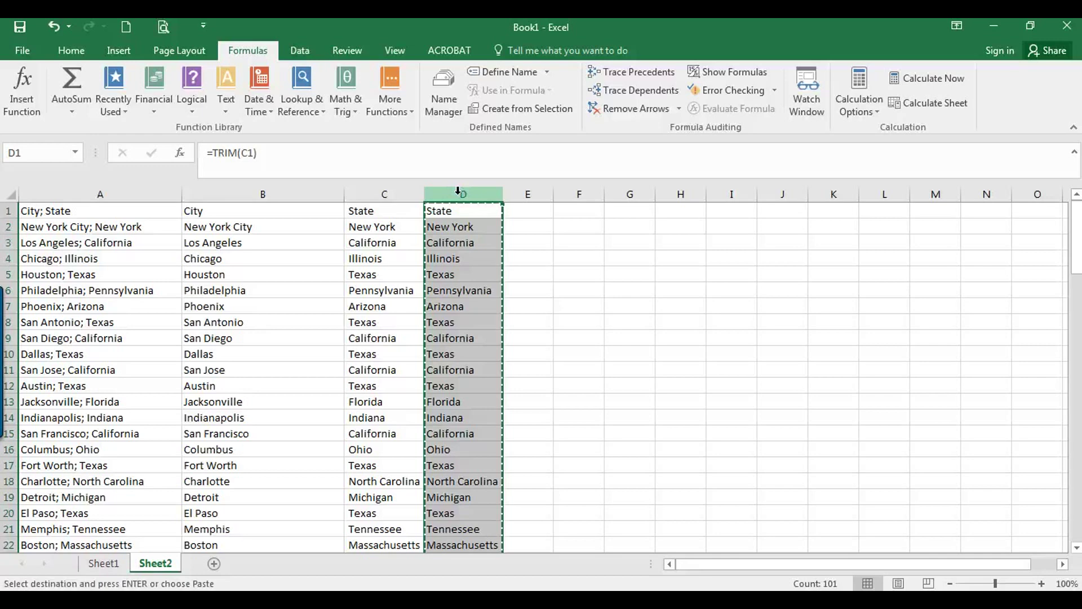
{"action": "left_click", "coordinate": [369, 189]}
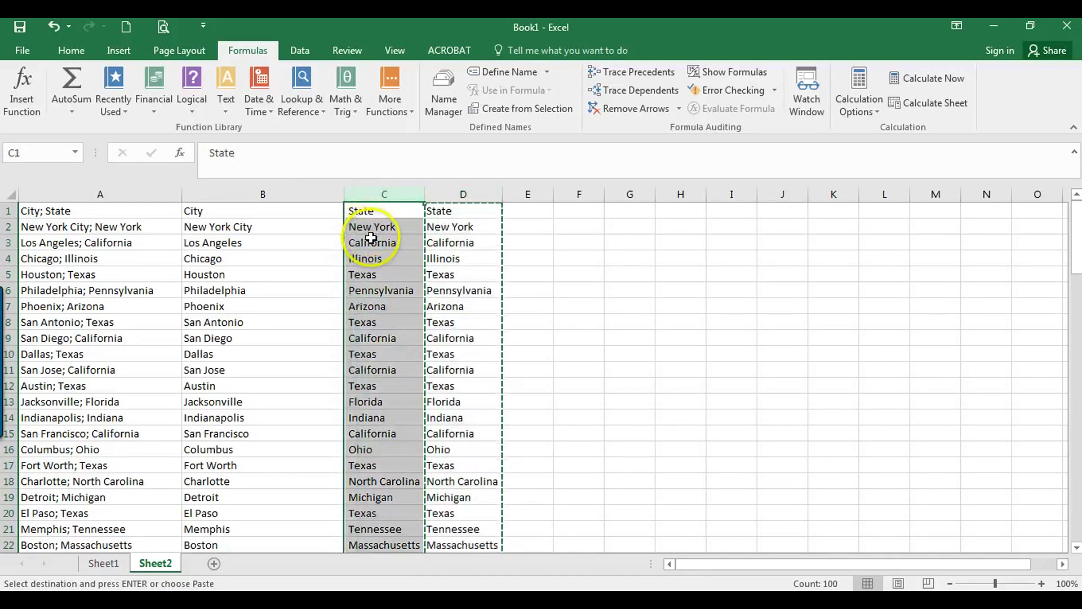
{"action": "left_click", "coordinate": [71, 50]}
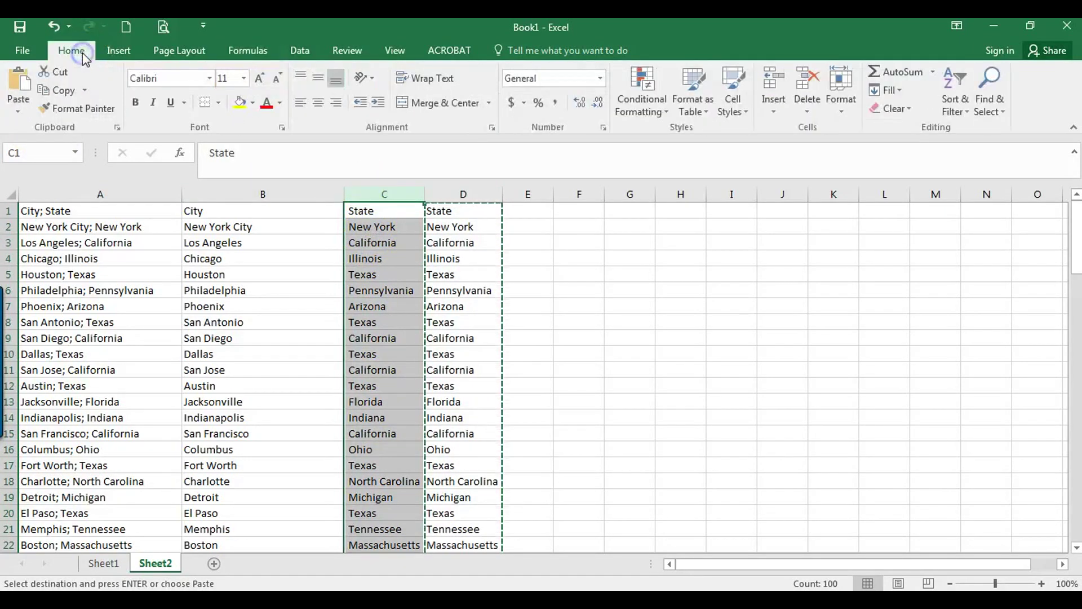
{"action": "left_click", "coordinate": [19, 116]}
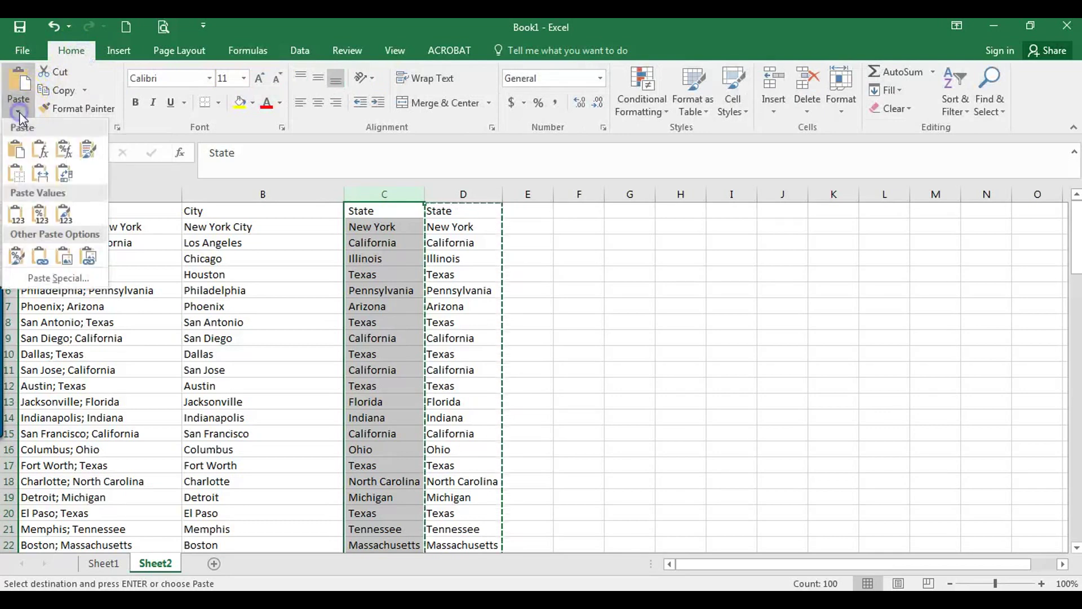
Paste column D's results into column C as values and verify C2 has no leading space
{"action": "left_click", "coordinate": [17, 219]}
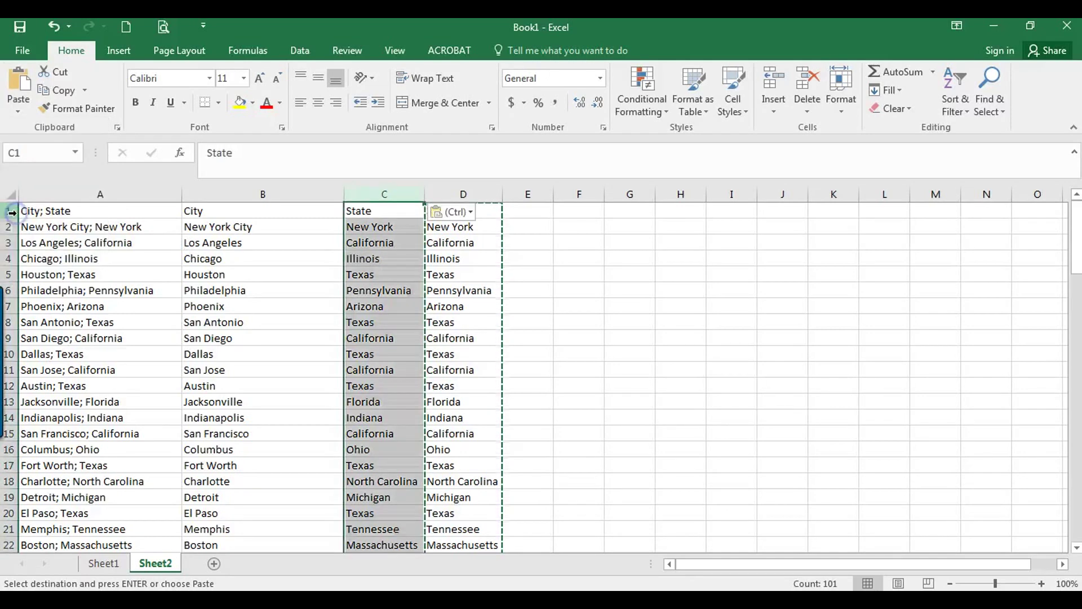
{"action": "key", "text": "Escape"}
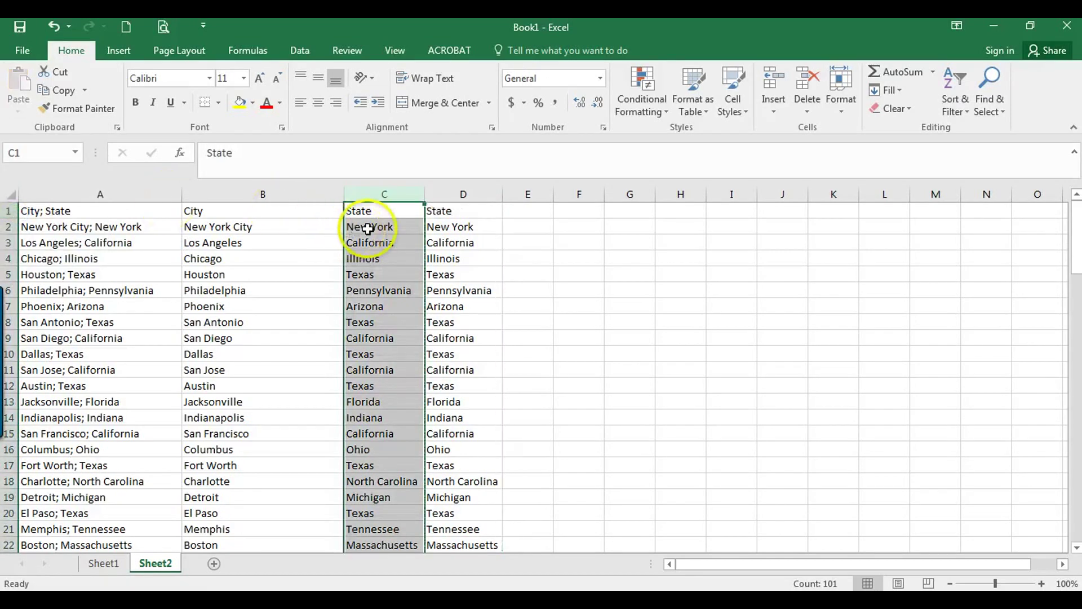
{"action": "left_click", "coordinate": [355, 226]}
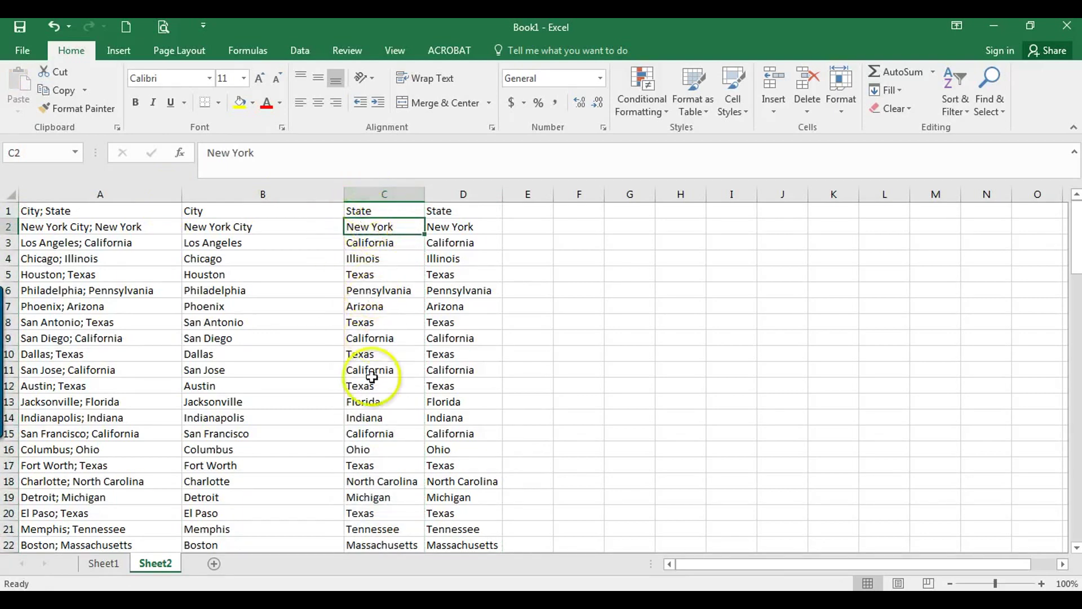
{"action": "left_click", "coordinate": [206, 151]}
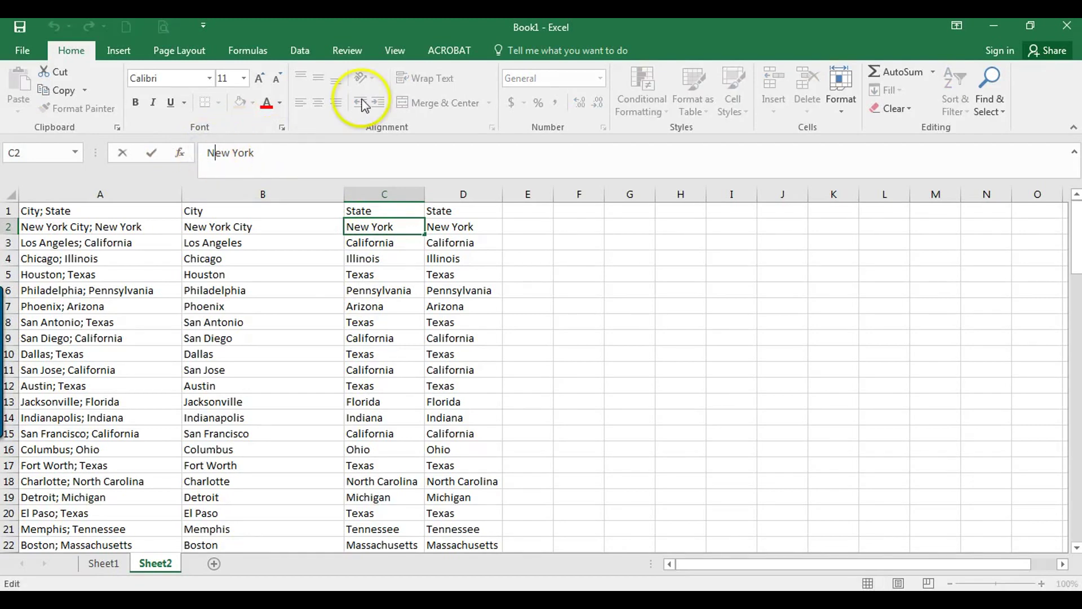
{"action": "key", "text": "Escape"}
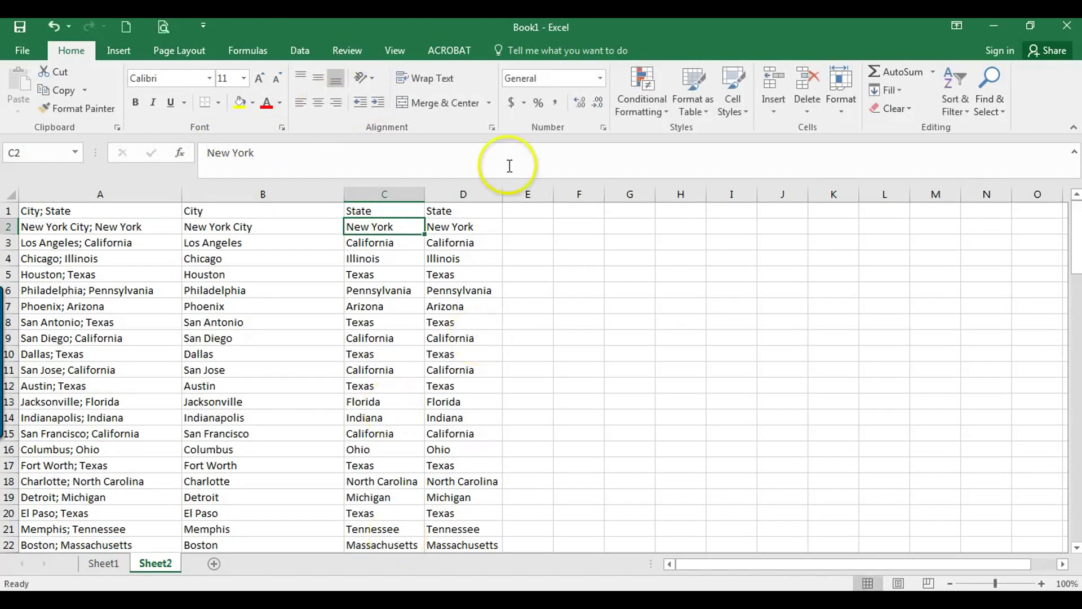
Clear all contents of helper column D
{"action": "left_click", "coordinate": [446, 255]}
{"action": "left_click", "coordinate": [449, 191]}
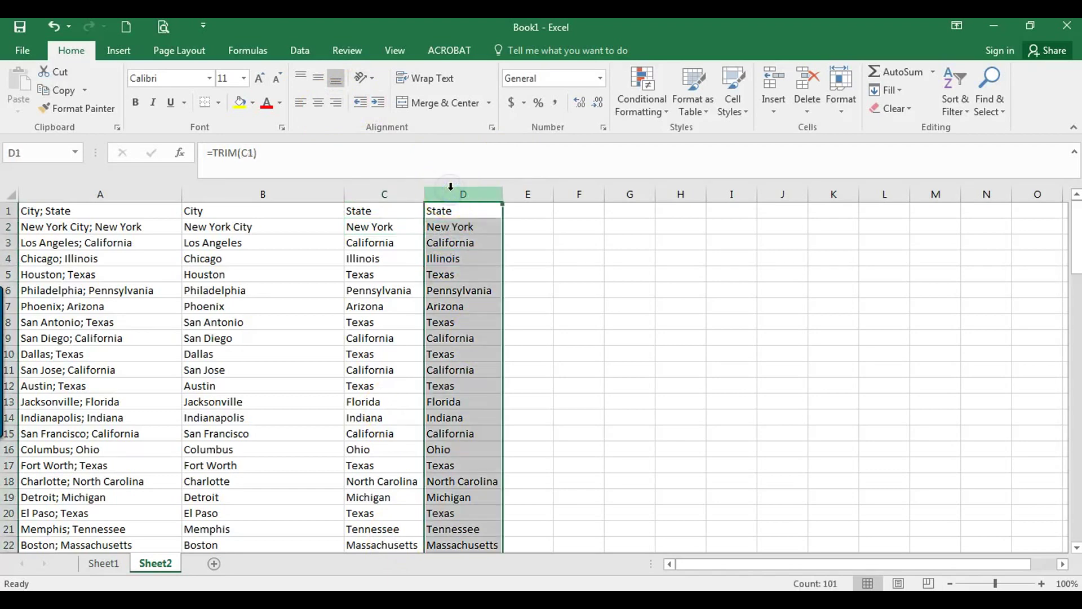
{"action": "key", "text": "Delete"}
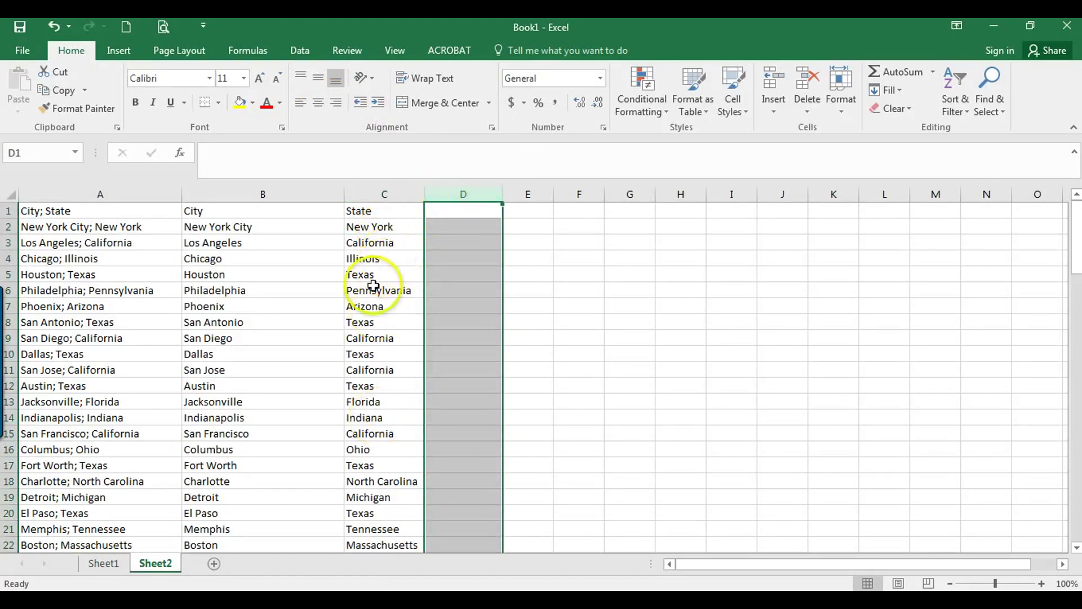